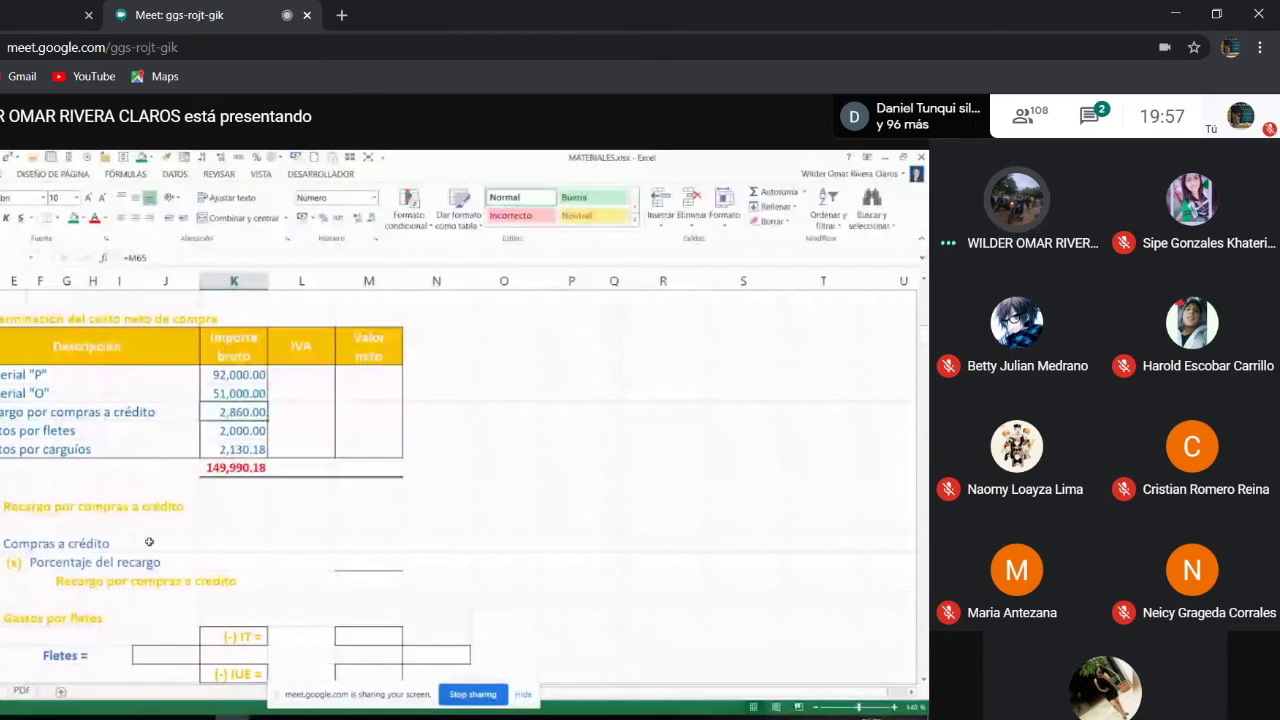
# Step: Add the gross amounts of Material "P" and Material "O" (K54+K55) in O60 and reduce that cell's font size
pyautogui.click(40, 545)
pyautogui.click(355, 542)
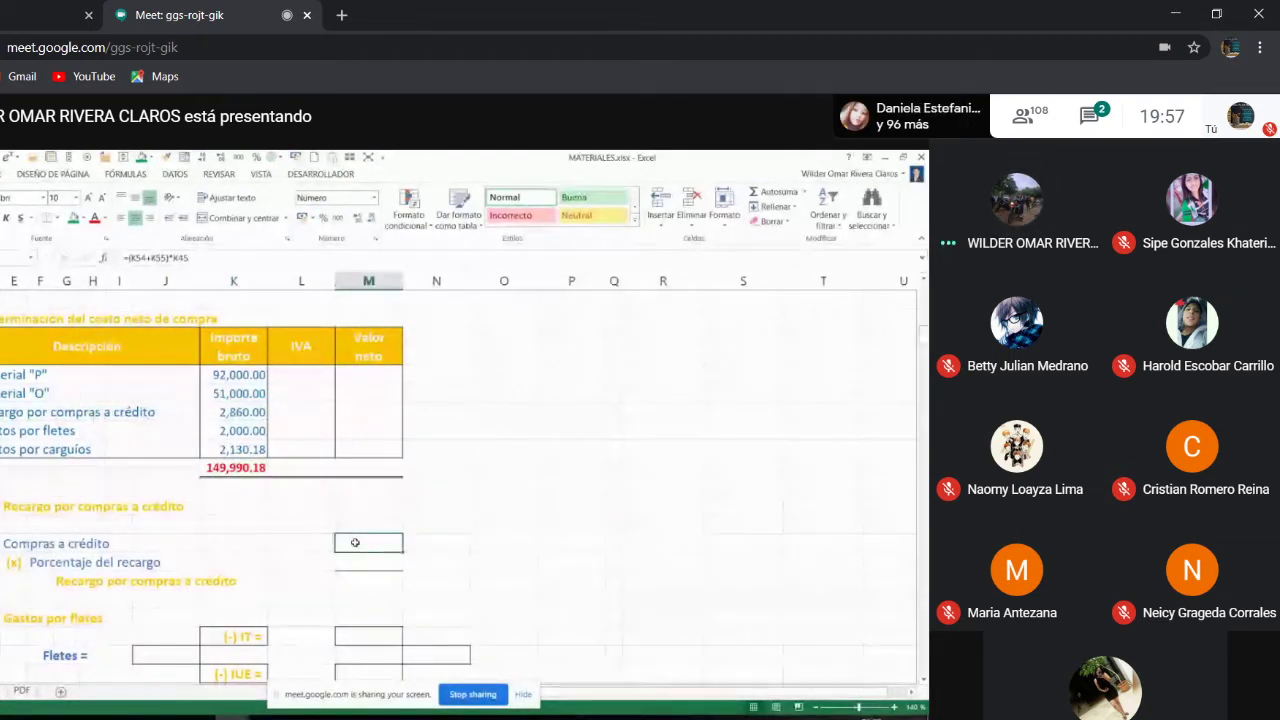
pyautogui.scroll(4, 194, 468)
pyautogui.scroll(1, 194, 468)
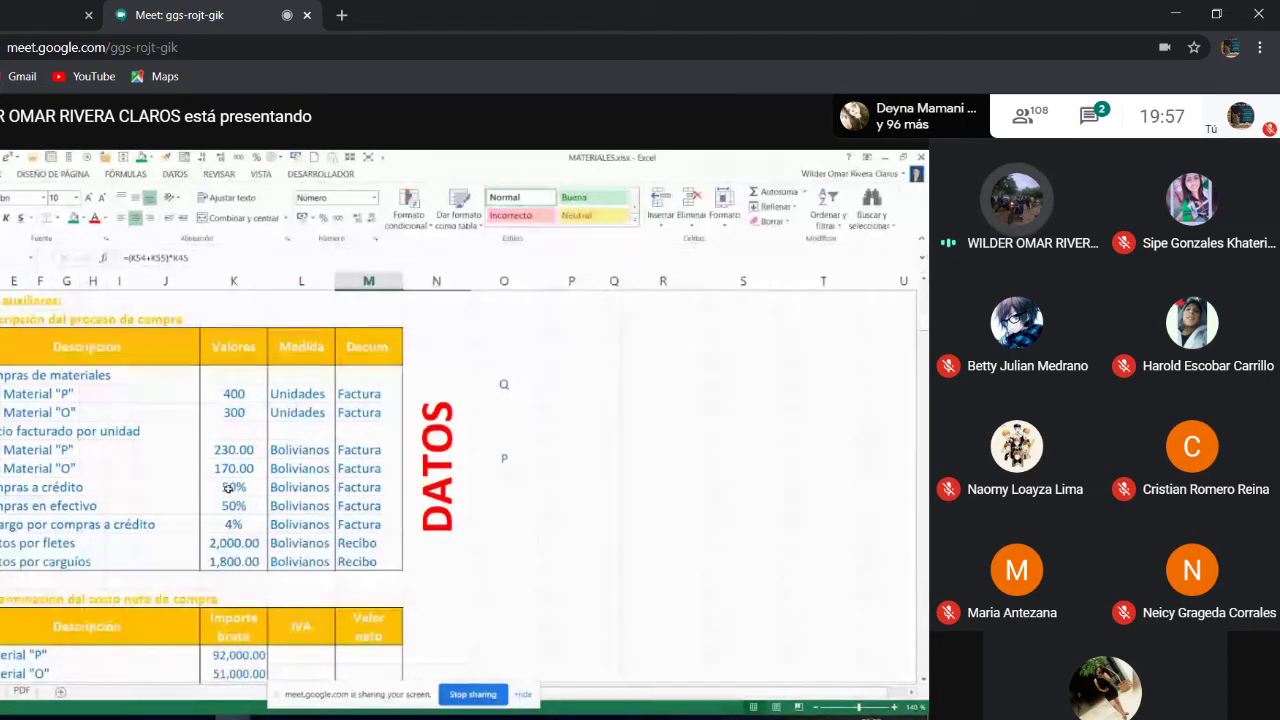
pyautogui.scroll(-5, 230, 490)
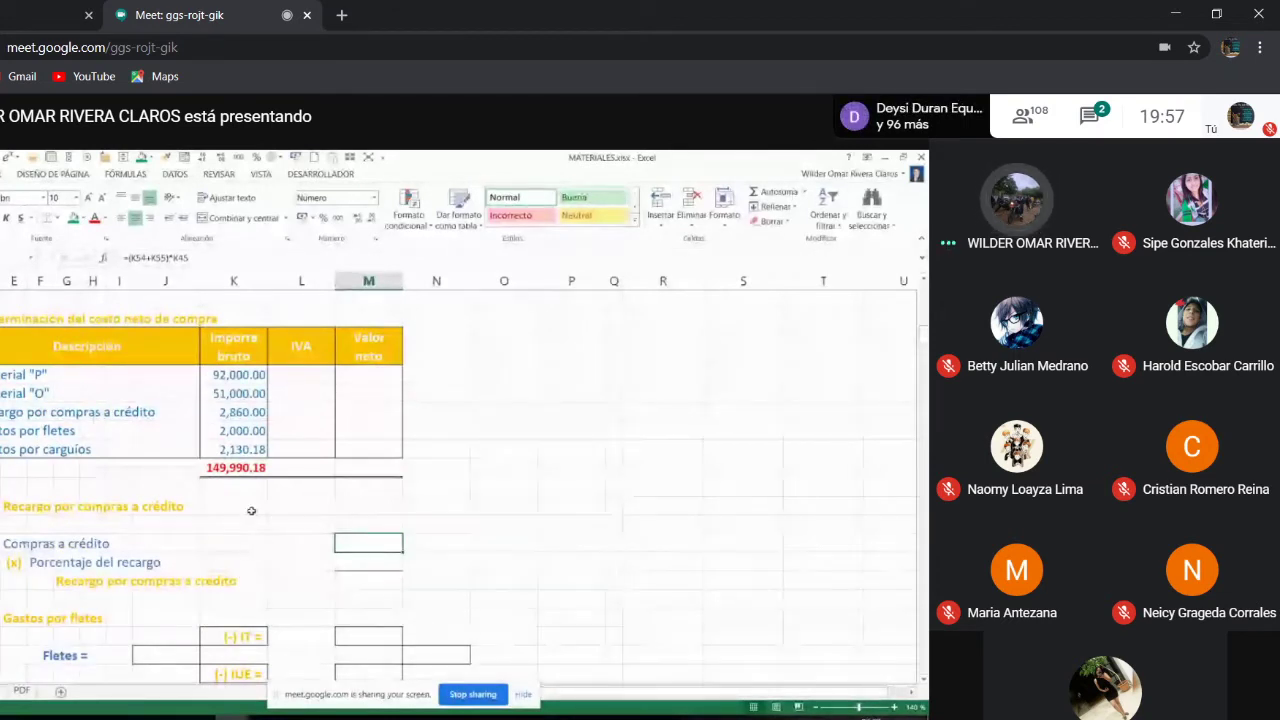
pyautogui.click(498, 490)
pyautogui.write('+')
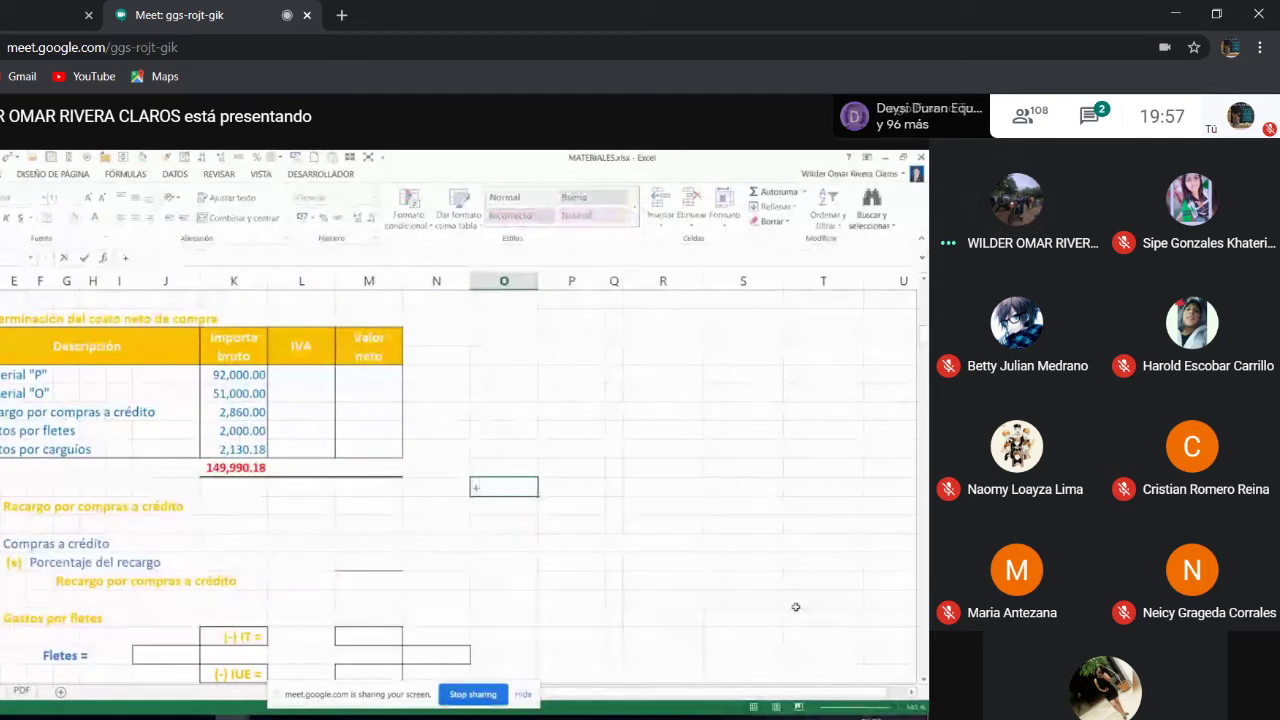
pyautogui.click(233, 375)
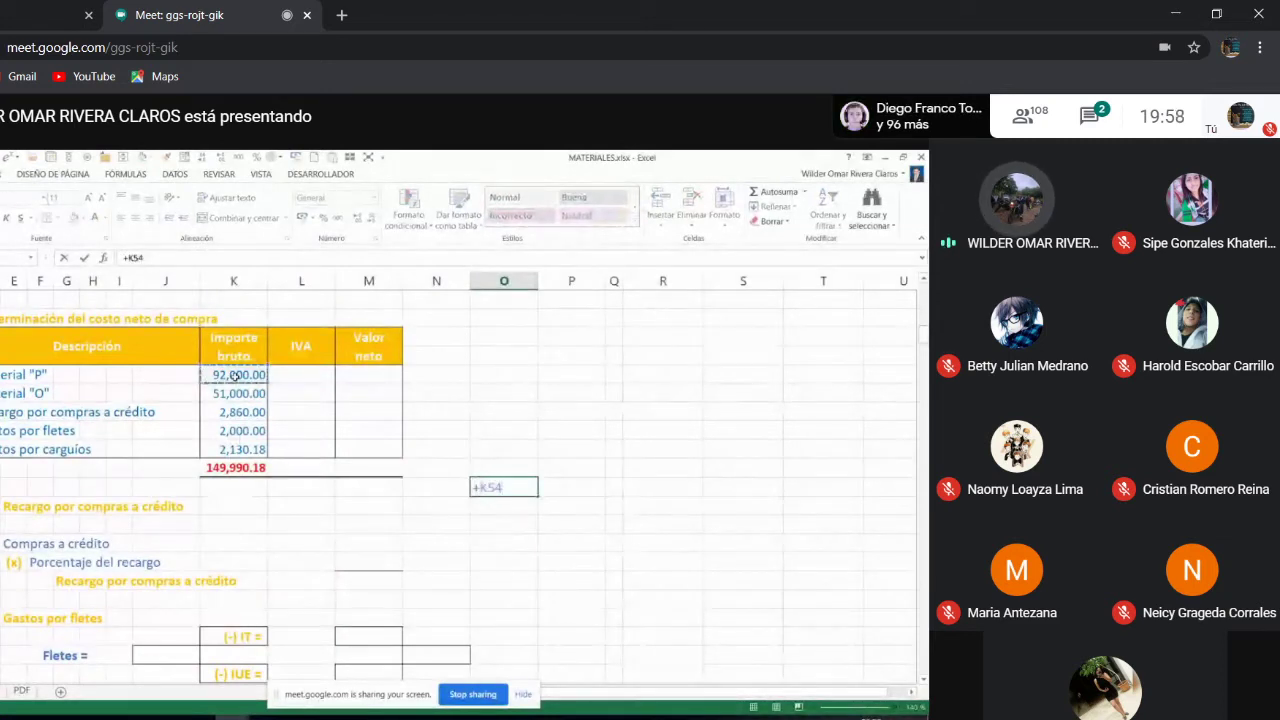
pyautogui.write('+')
pyautogui.click(231, 393)
pyautogui.press('Return')
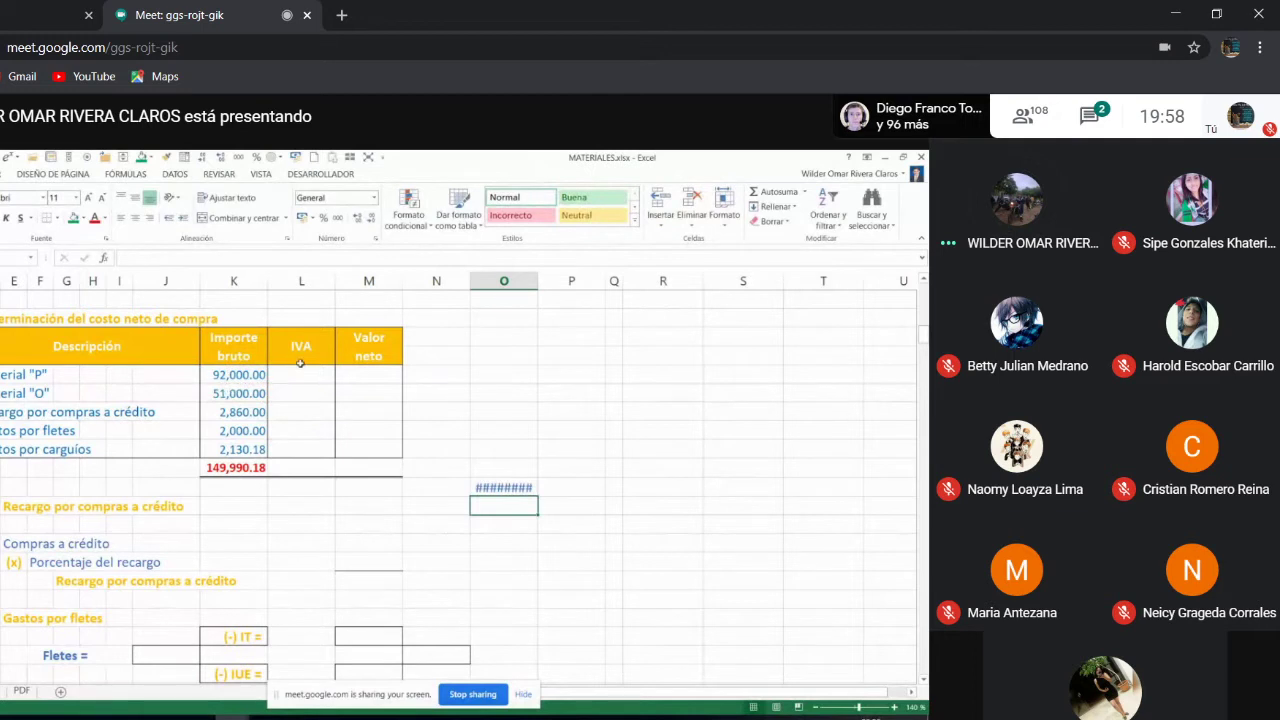
pyautogui.click(505, 488)
pyautogui.click(103, 199)
# Step: Enter the 50% credit-purchase share in O61, directly below the materials total
pyautogui.click(500, 506)
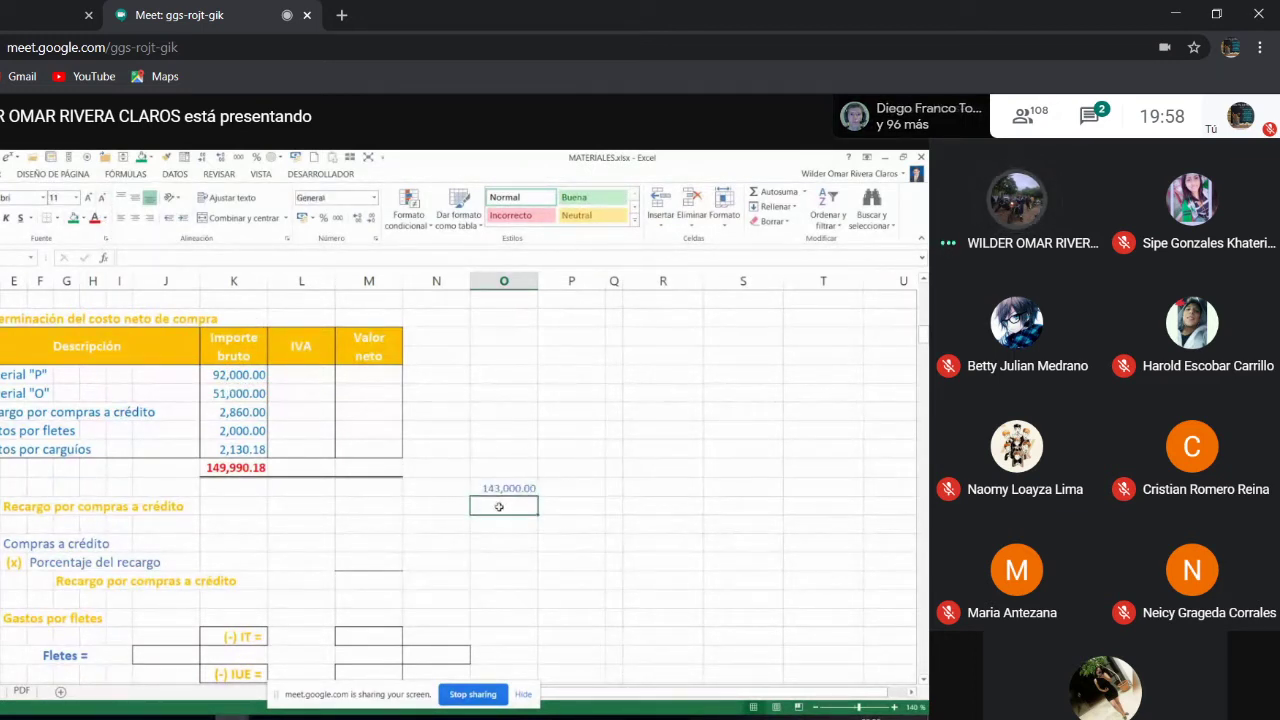
pyautogui.write('=')
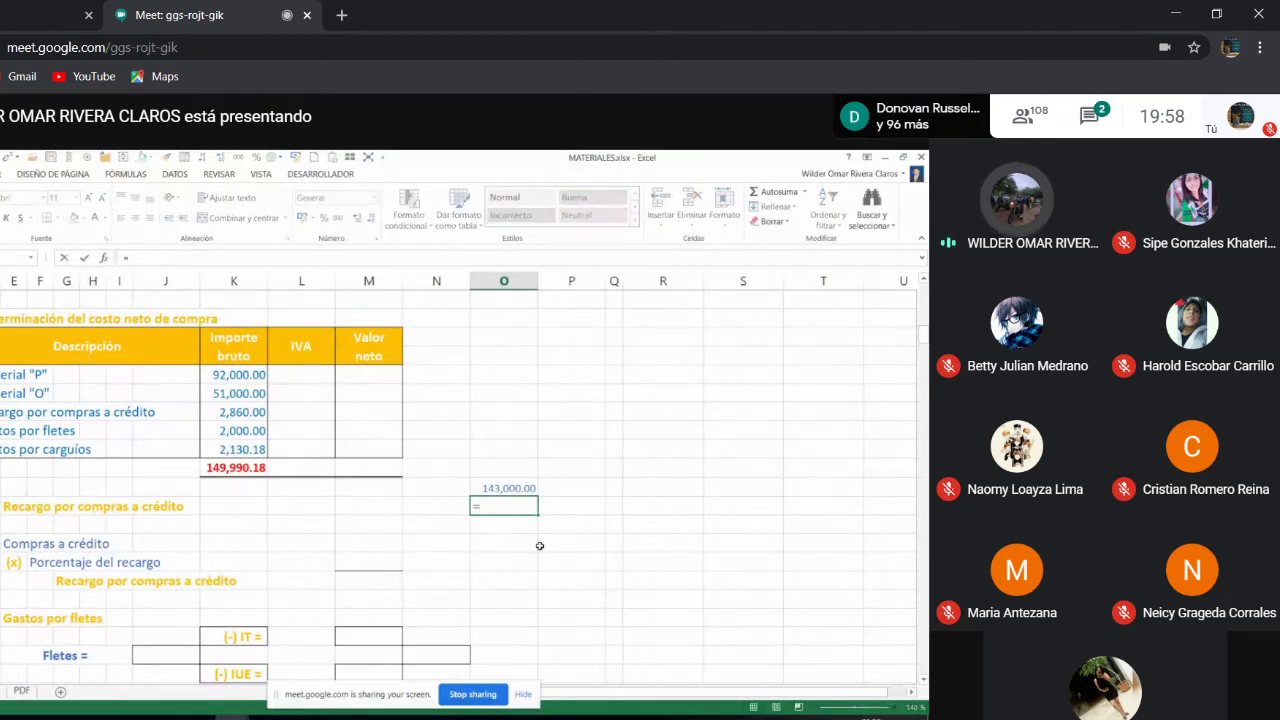
pyautogui.press('BackSpace')
pyautogui.write('50%')
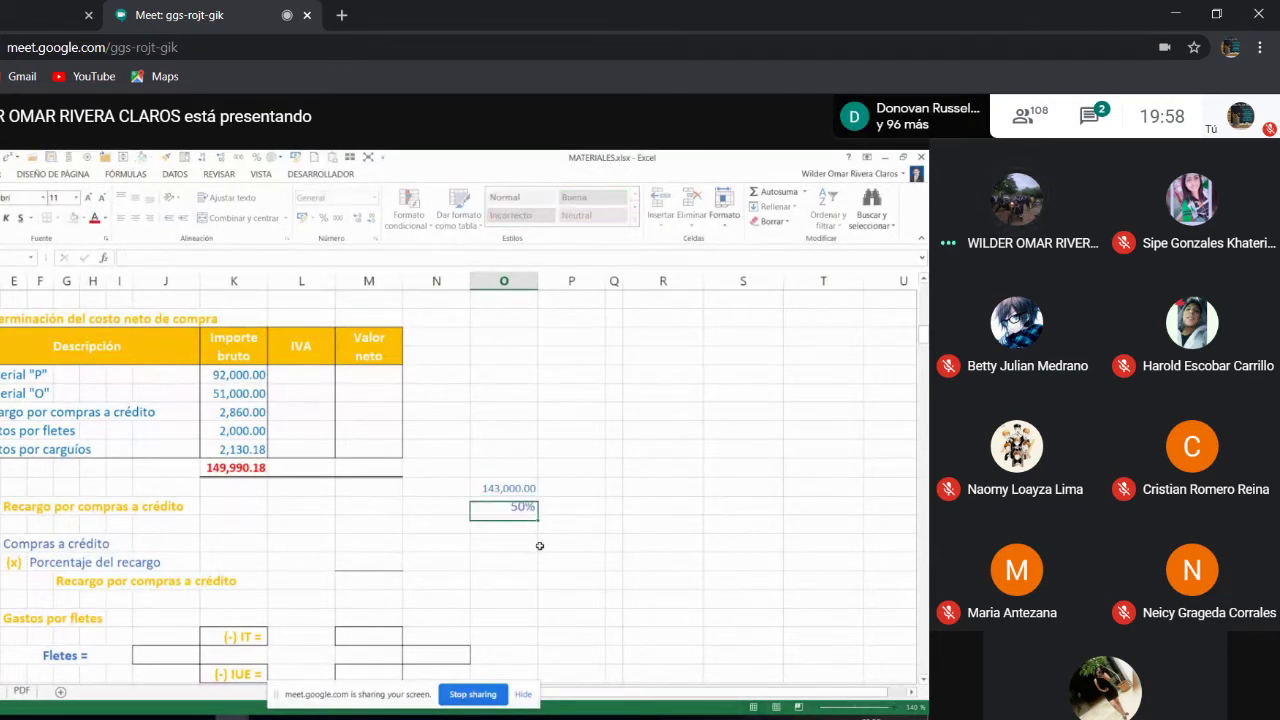
pyautogui.press('Return')
# Step: Calculate the credit purchases in O62 by multiplying the materials total by the share (=O60*O61)
pyautogui.write('=')
pyautogui.press('Up')
pyautogui.press('Up')
pyautogui.write('*')
pyautogui.press('Up')
pyautogui.press('Return')
pyautogui.press('Up')
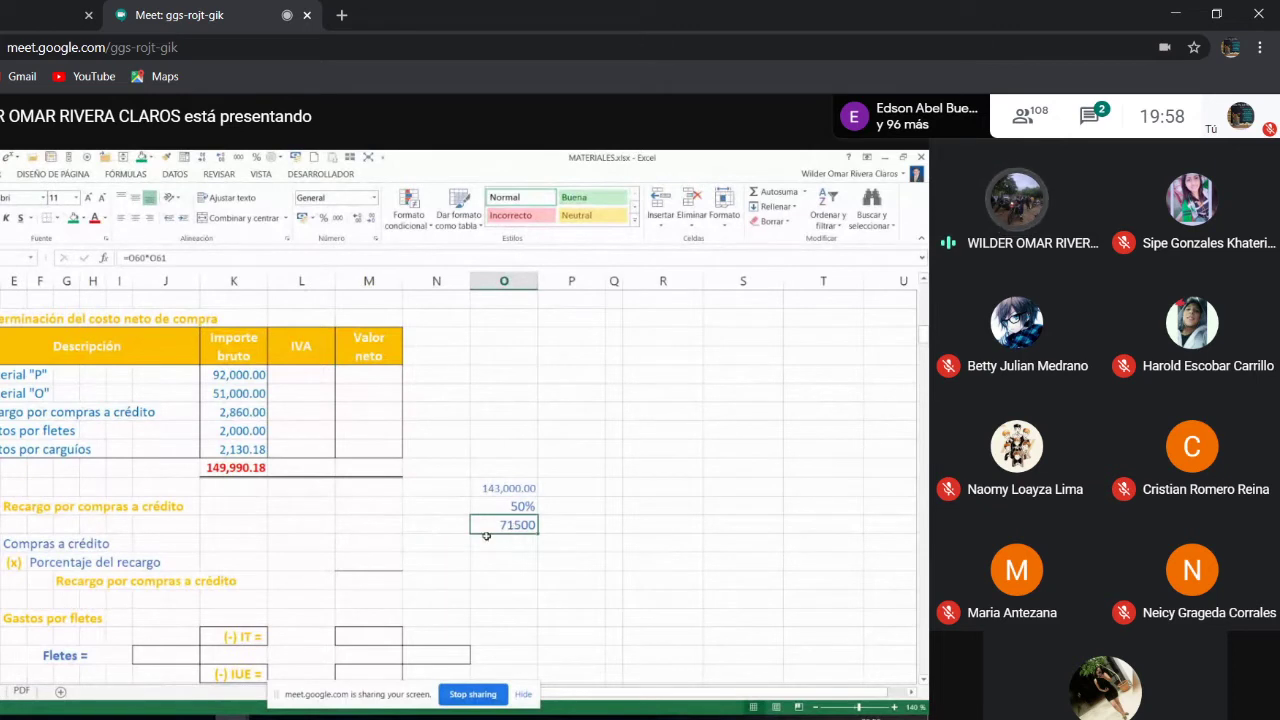
# Step: Change the font color of the Compras a crédito amount in M63 to blue
pyautogui.click(368, 548)
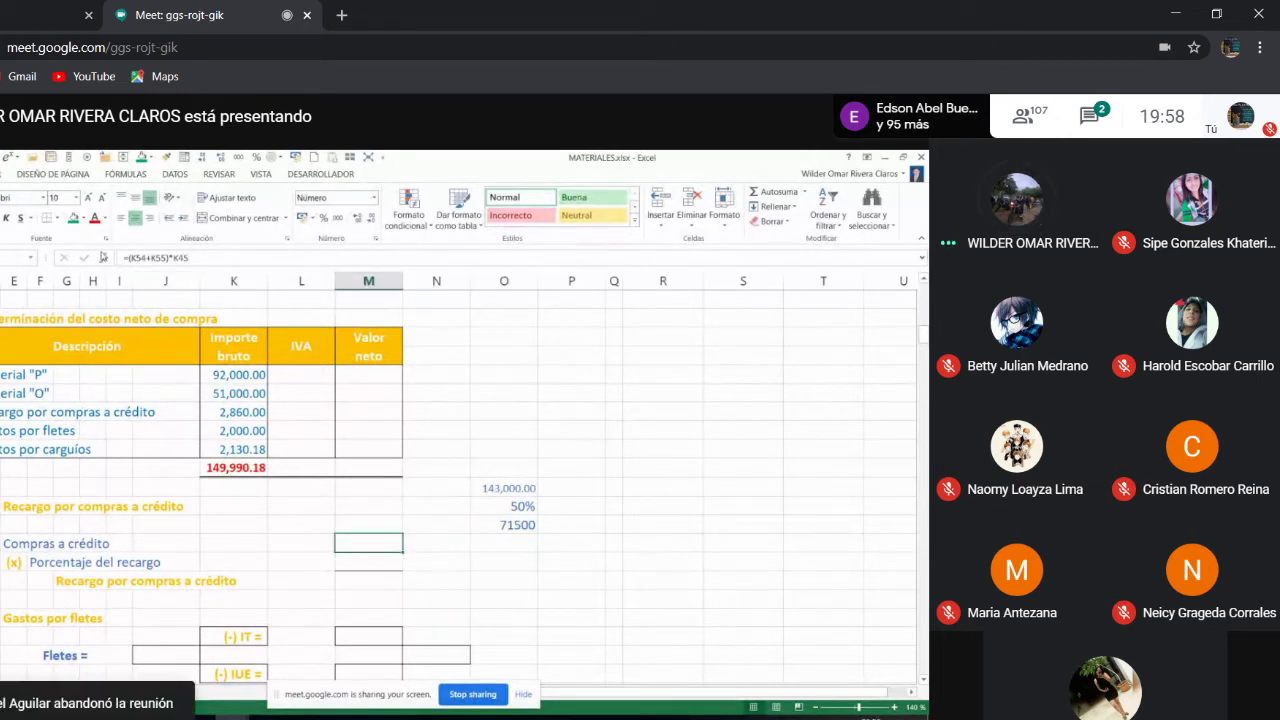
pyautogui.click(104, 218)
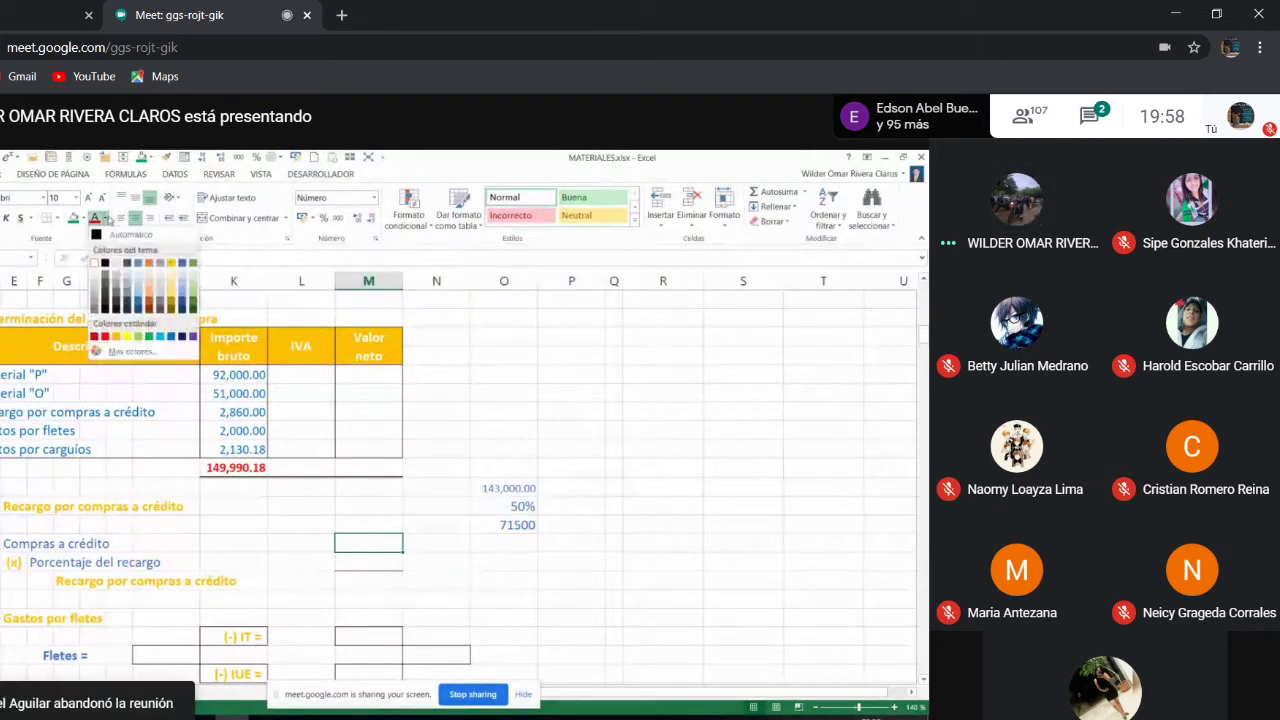
pyautogui.click(167, 336)
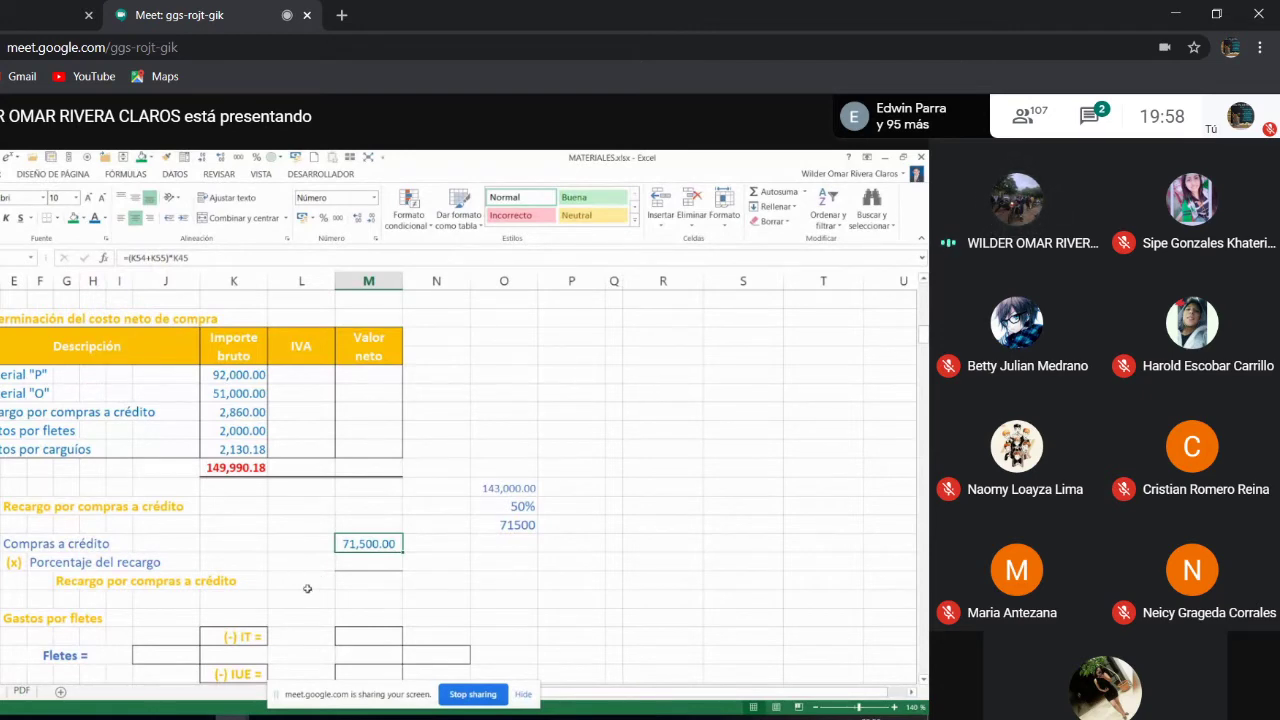
# Step: Check the credit-purchase surcharge rate in the purchase data table and select the Porcentaje del recargo amount cell
pyautogui.scroll(5, 307, 588)
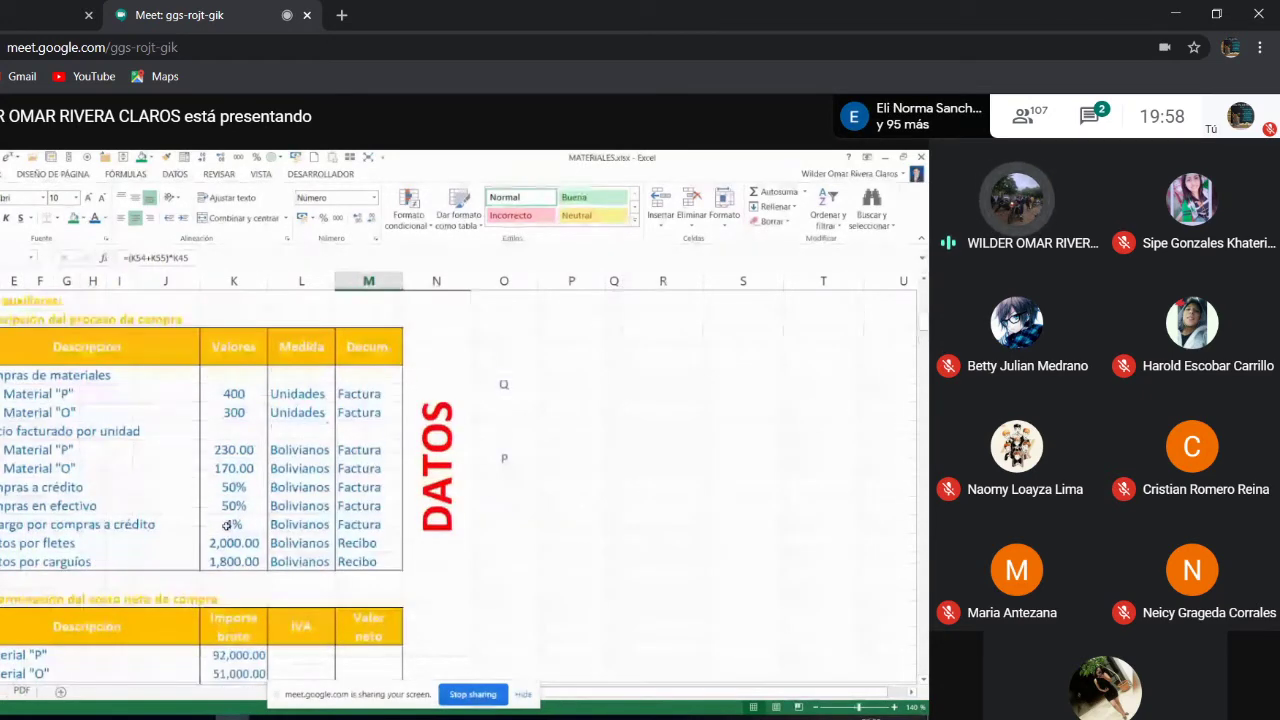
pyautogui.click(227, 525)
pyautogui.scroll(-11, 227, 525)
pyautogui.scroll(6, 227, 525)
pyautogui.click(369, 562)
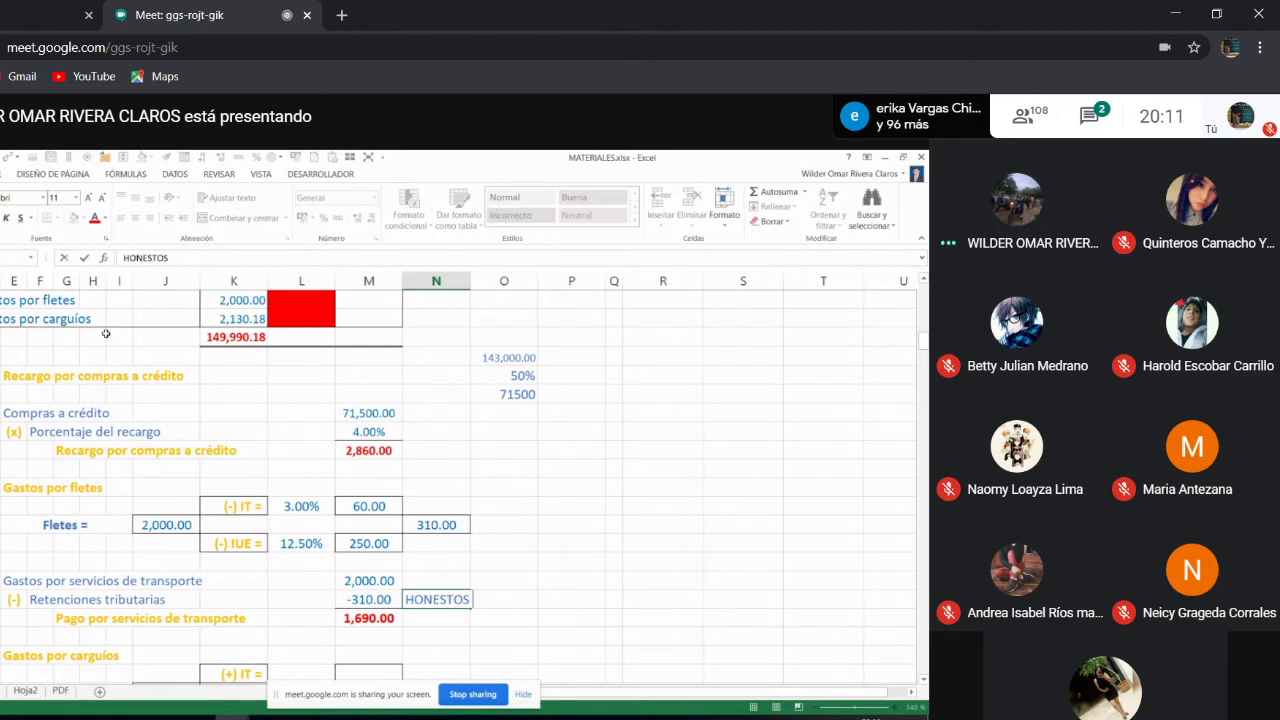
# Step: Complete the note beside the Retenciones tributarias amount as "HONESTOS HOMBRES DE IMPUESTOS NACIONALES"
pyautogui.write('MBT')
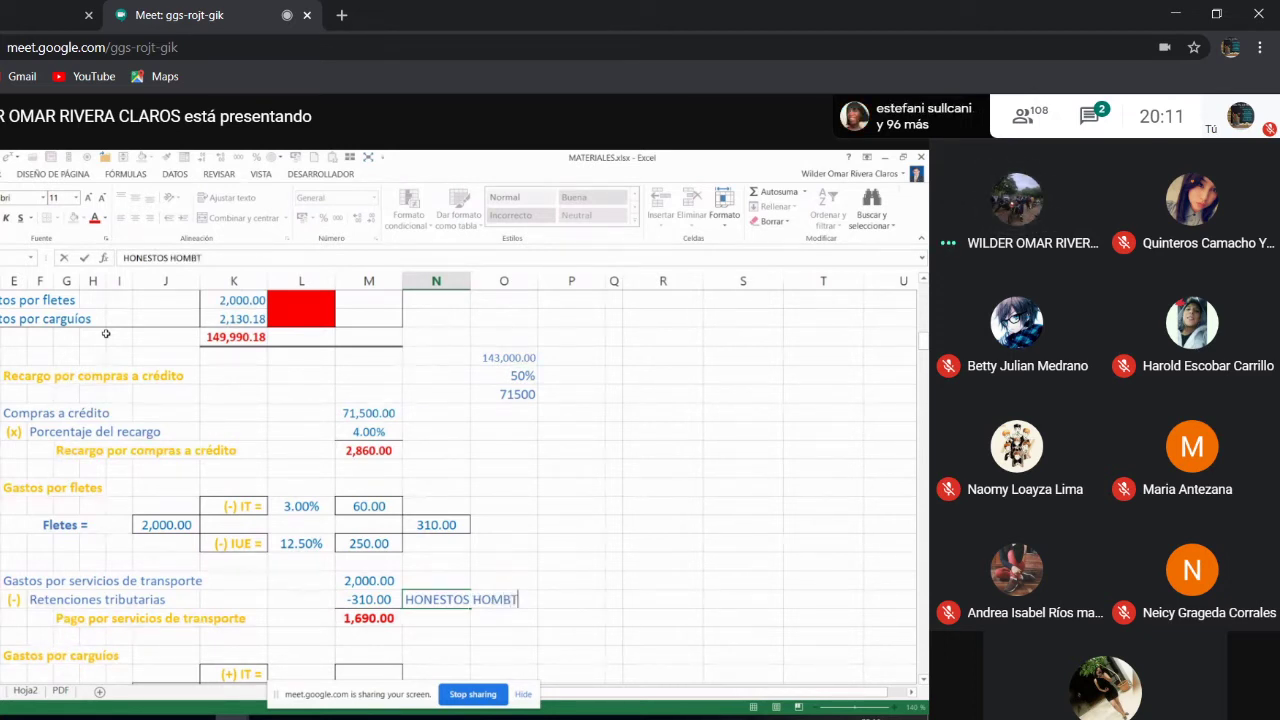
pyautogui.press('BackSpace')
pyautogui.press('BackSpace')
pyautogui.write('BRES')
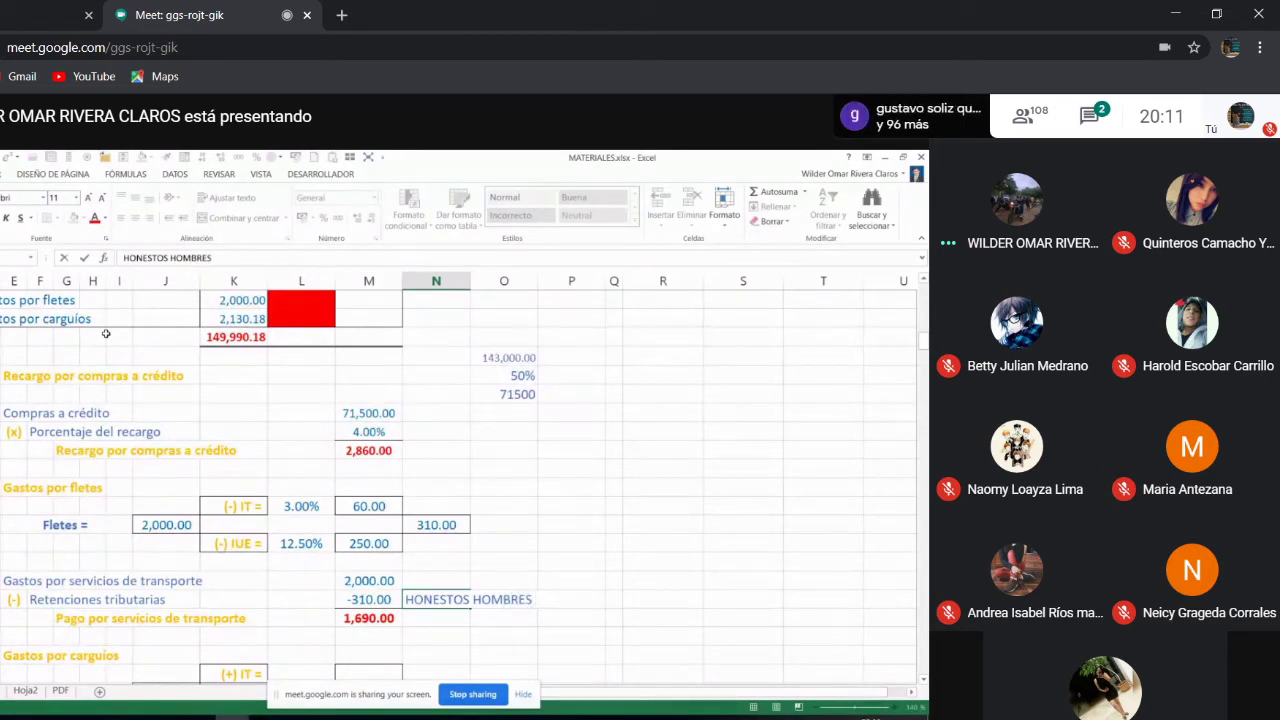
pyautogui.write(' DE ')
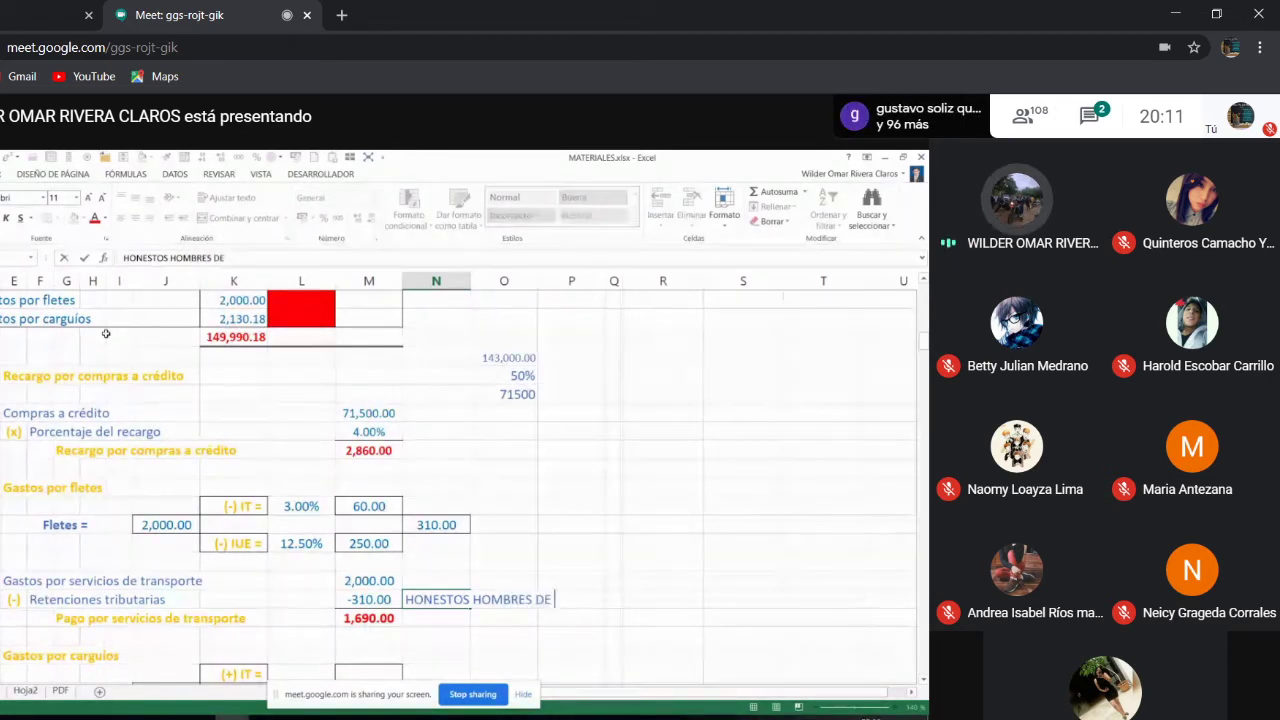
pyautogui.write('IMPUESTOS')
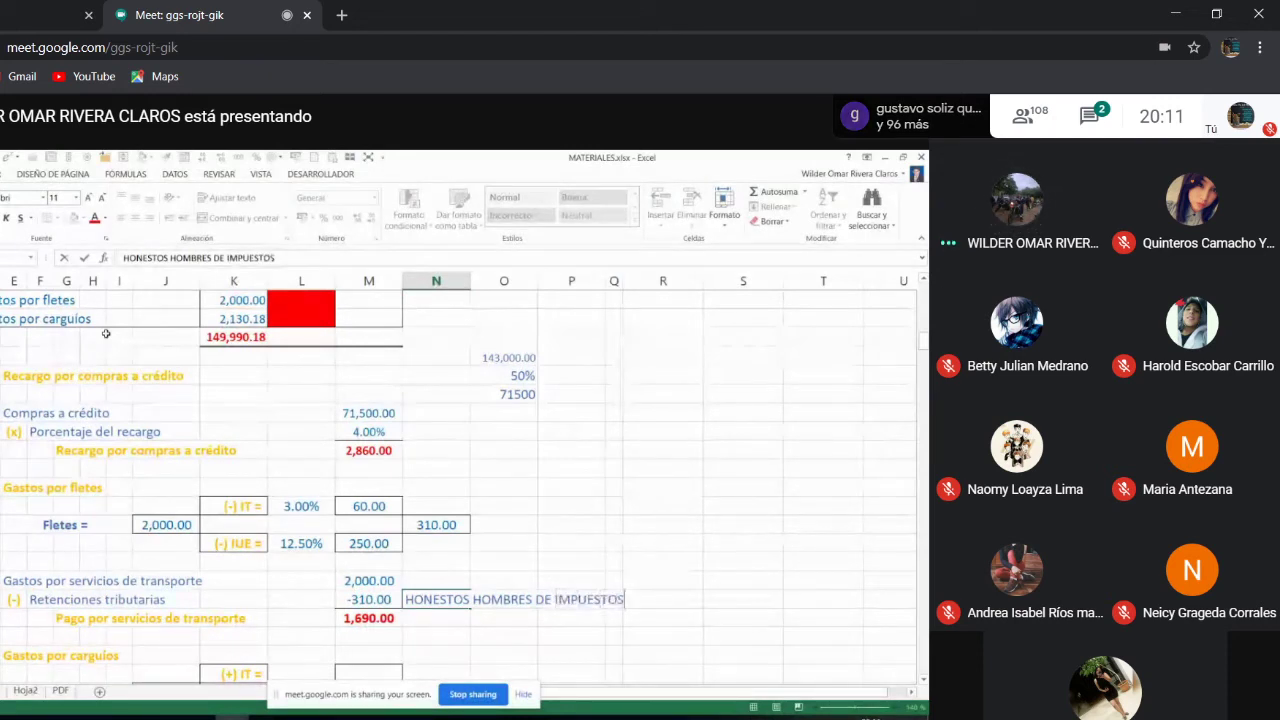
pyautogui.write(' NAC')
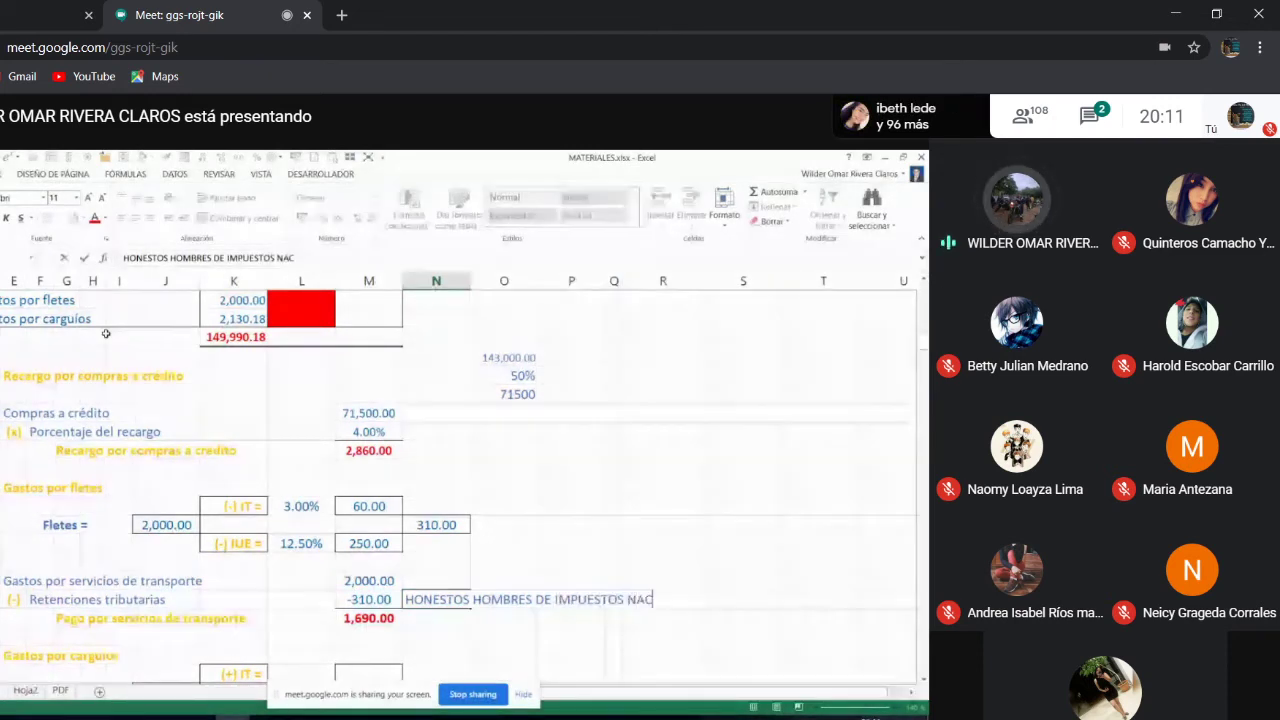
pyautogui.write('IONALES')
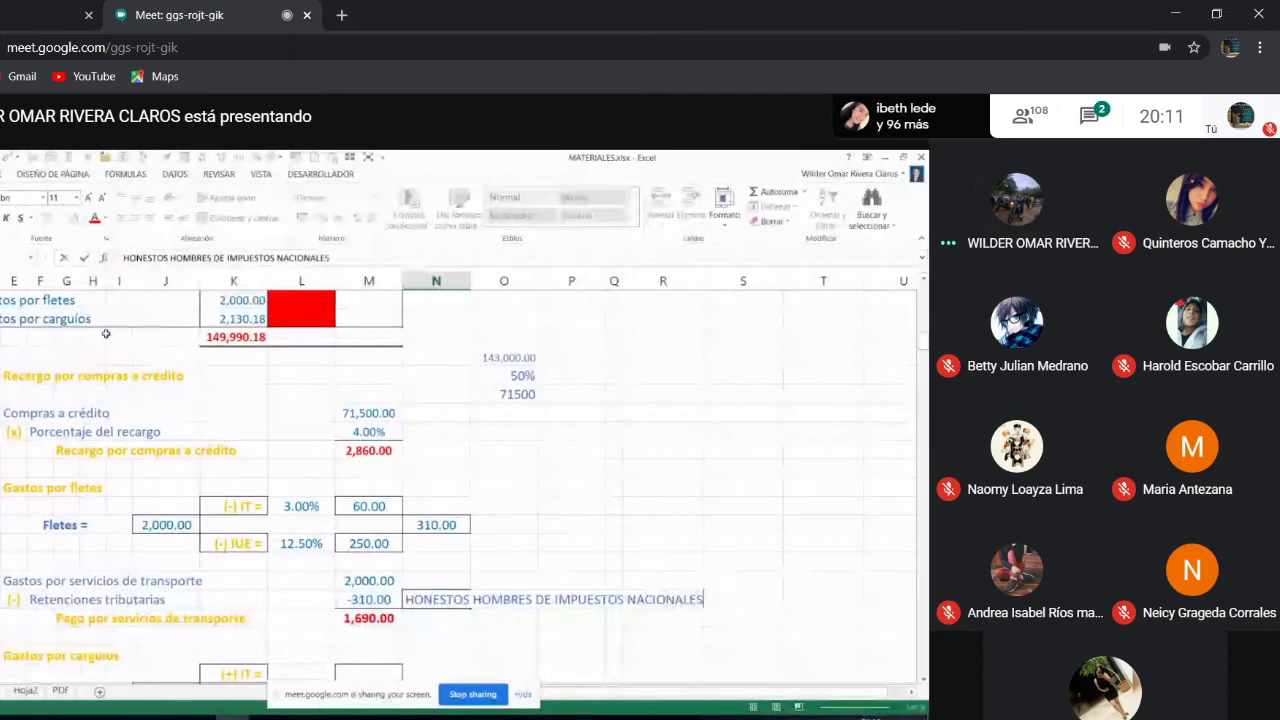
pyautogui.press('Return')
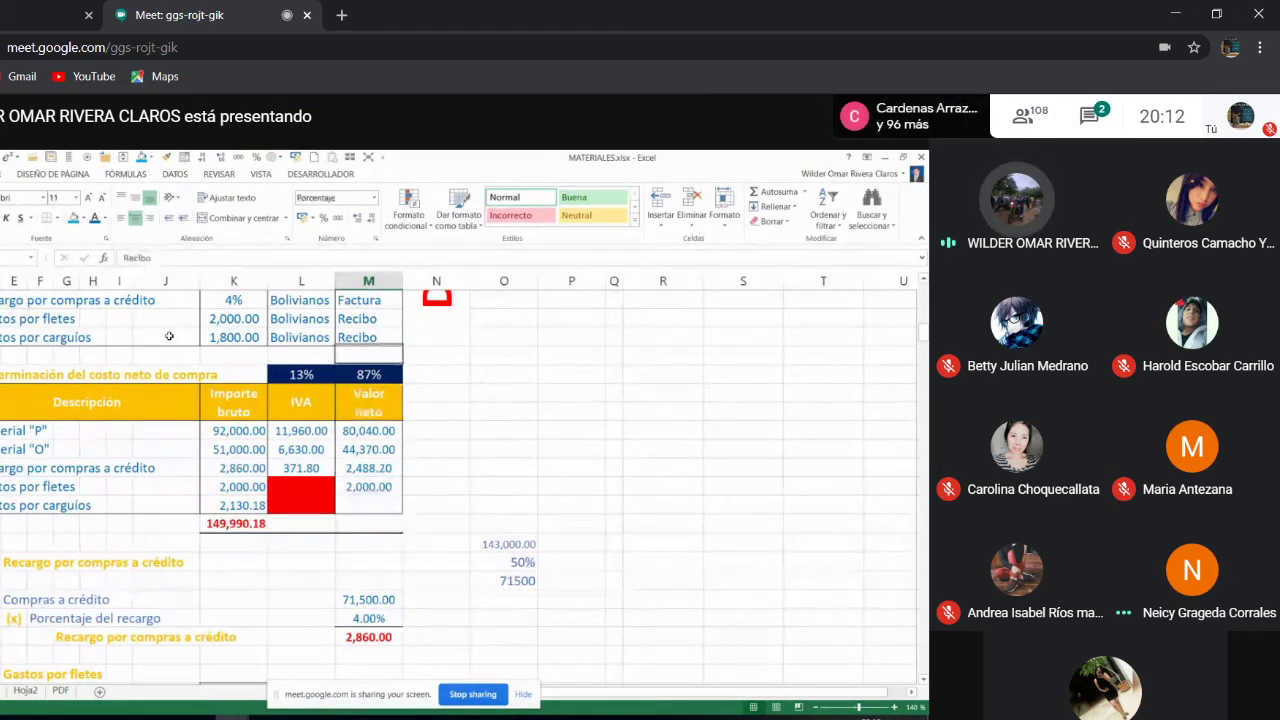
# Step: Examine the net purchase cost table and the surcharge and freight calculations down to the Gastos por carguíos section
pyautogui.click(169, 336)
pyautogui.press('Right')
pyautogui.press('Down')
pyautogui.press('Down')
pyautogui.press('Down')
pyautogui.press('Down')
pyautogui.press('Down')
pyautogui.press('Down')
pyautogui.press('Down')
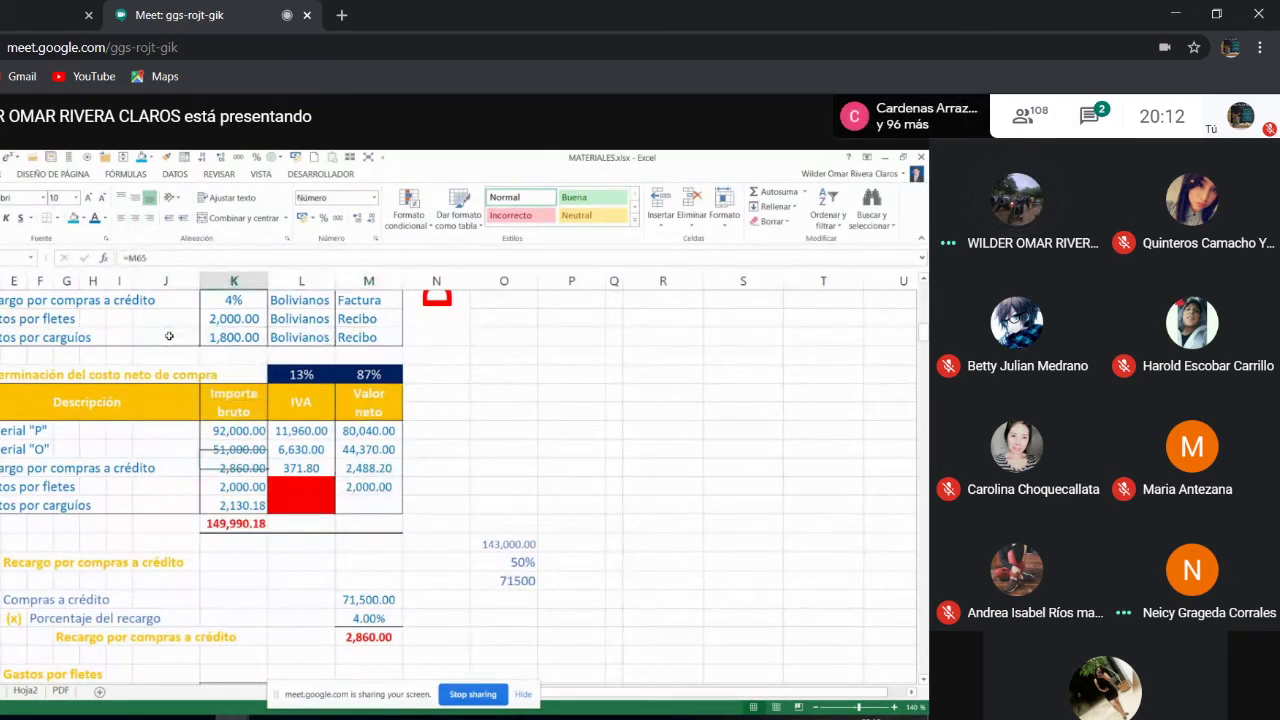
pyautogui.press('Down')
pyautogui.press('Down')
pyautogui.press('Down')
pyautogui.press('Down')
pyautogui.press('Down')
pyautogui.press('Down')
pyautogui.press('Down')
pyautogui.press('Down')
pyautogui.press('Down')
pyautogui.press('Down')
pyautogui.press('Down')
pyautogui.press('Down')
pyautogui.press('Down')
pyautogui.press('Down')
pyautogui.press('Down')
pyautogui.press('Down')
pyautogui.press('Down')
pyautogui.press('Down')
pyautogui.press('Down')
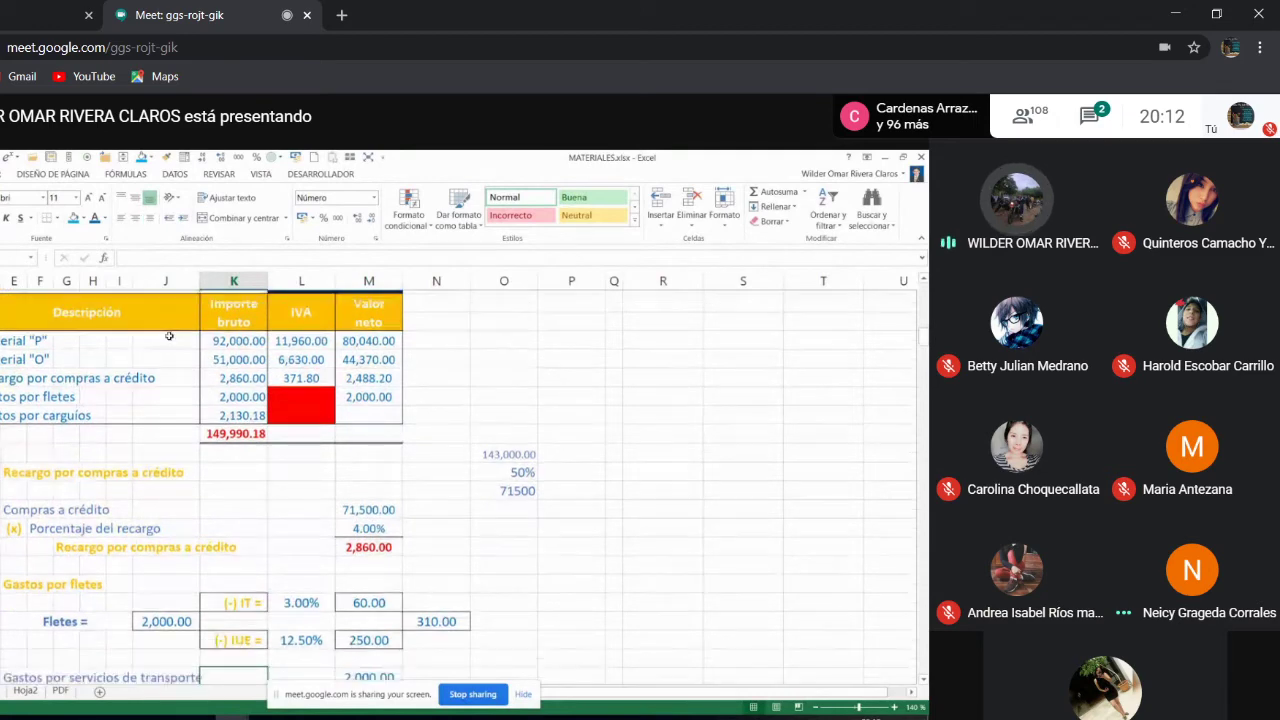
pyautogui.press('Down')
pyautogui.press('Down')
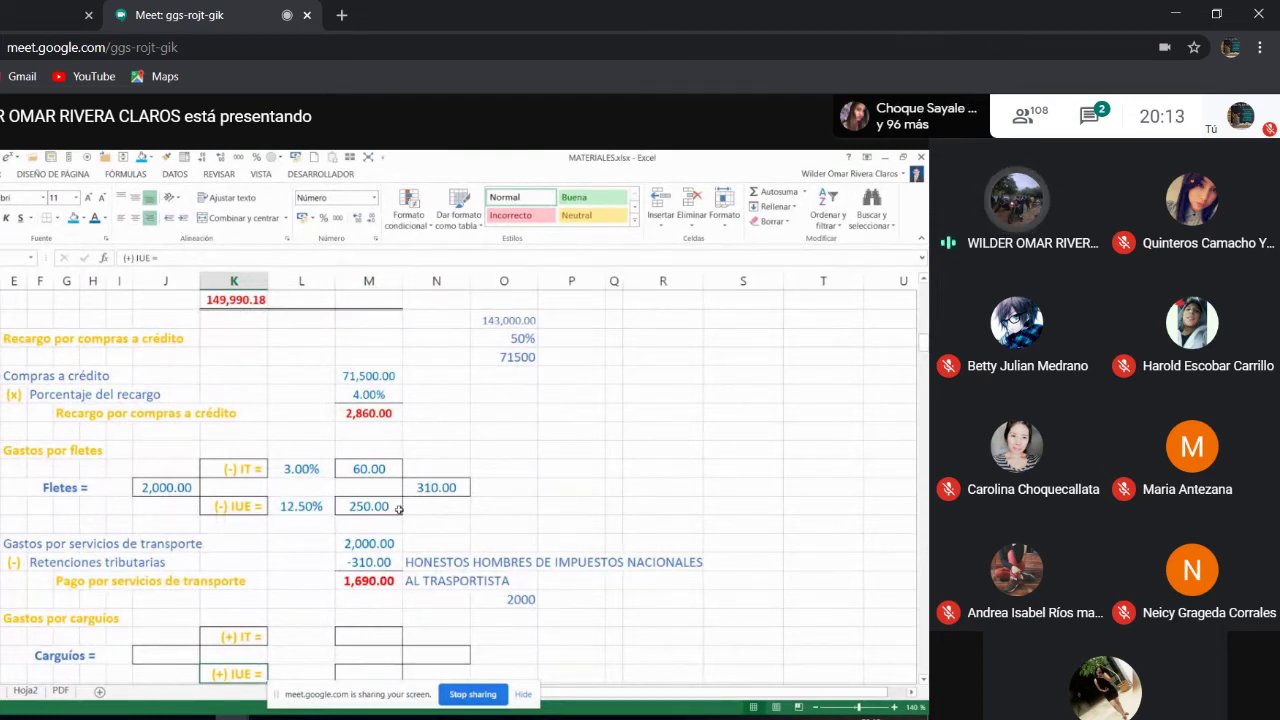
# Step: Review the transport service expense, tax withholding and payment amounts, and clear the stray 2000 in O75
pyautogui.click(352, 543)
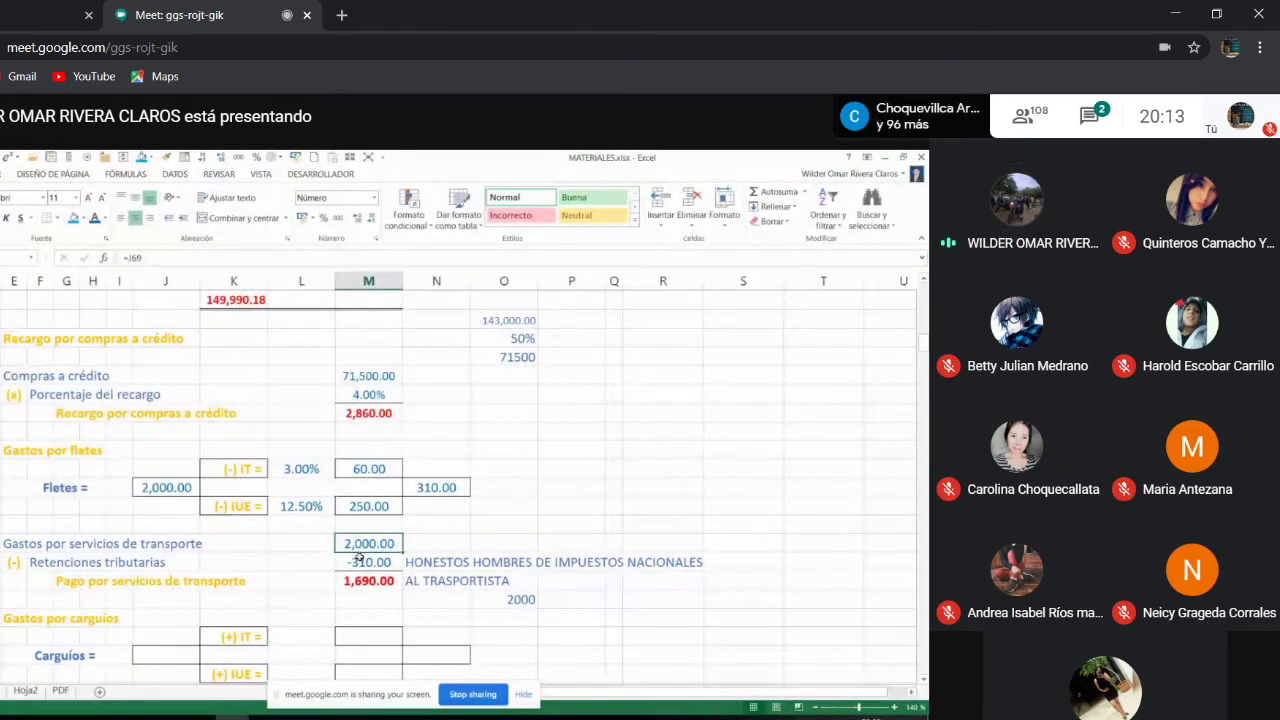
pyautogui.click(362, 562)
pyautogui.click(360, 581)
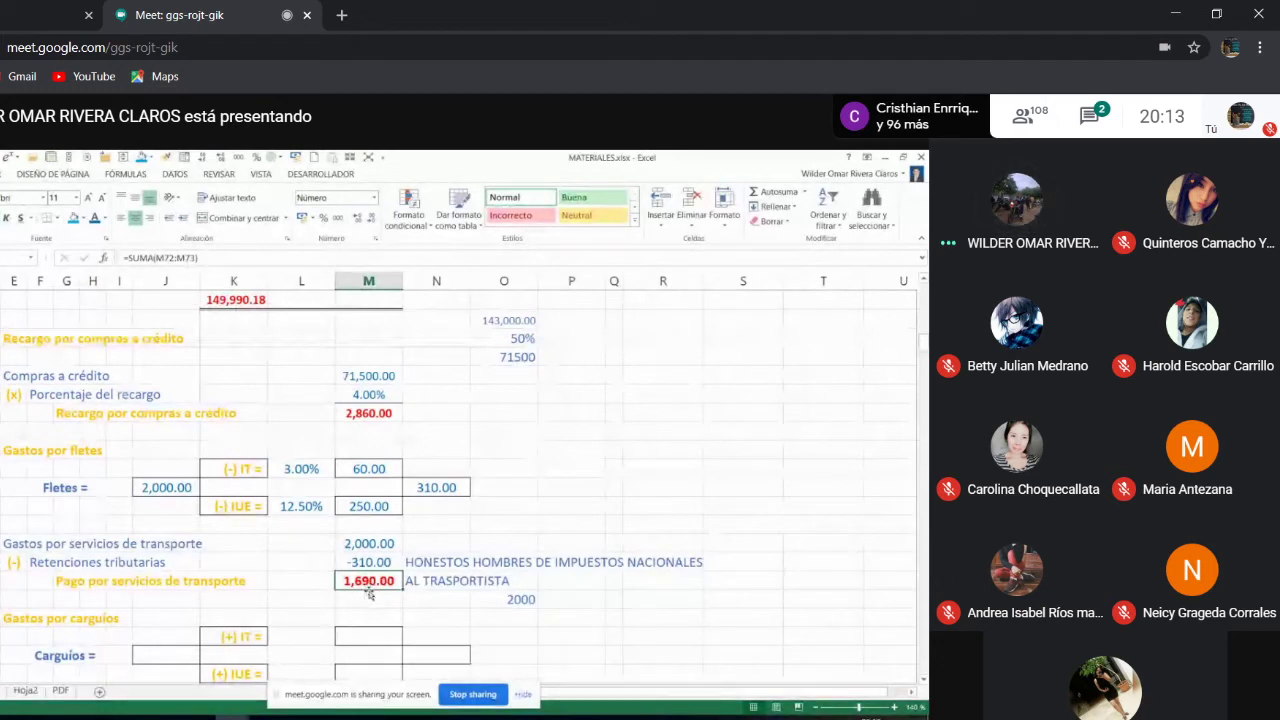
pyautogui.moveTo(380, 549); pyautogui.dragTo(359, 590)
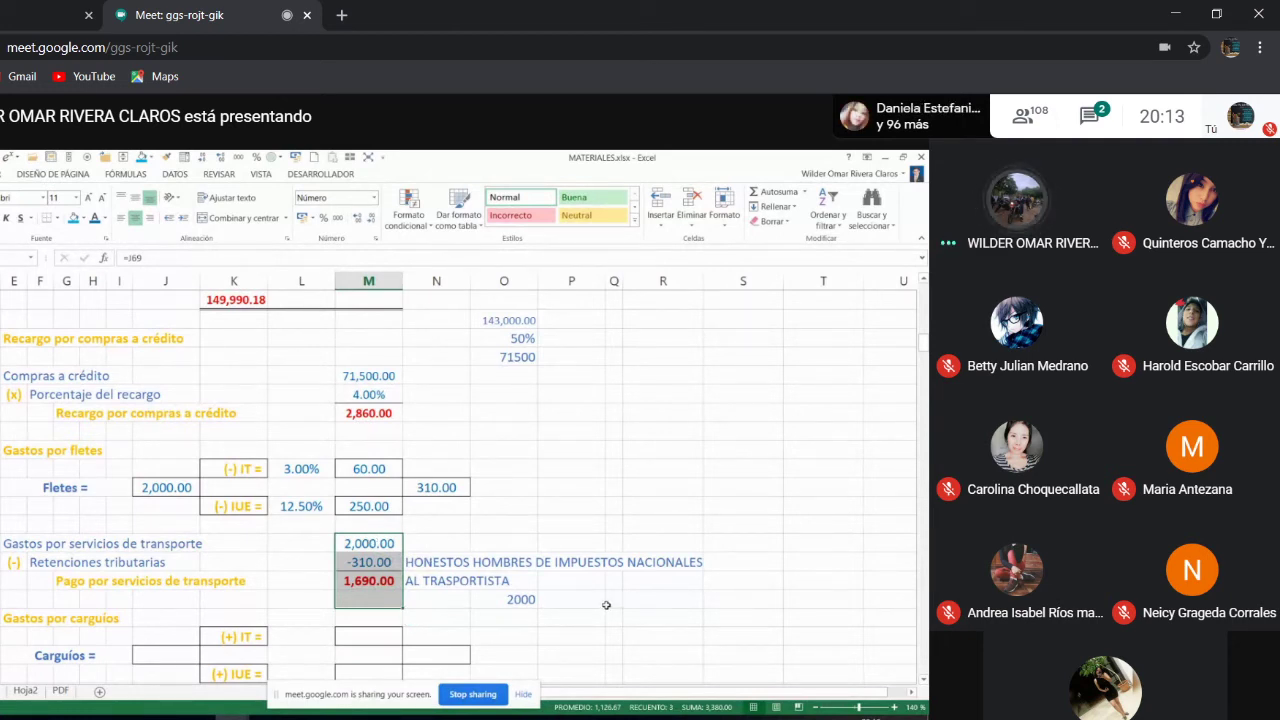
pyautogui.click(518, 599)
pyautogui.press('Delete')
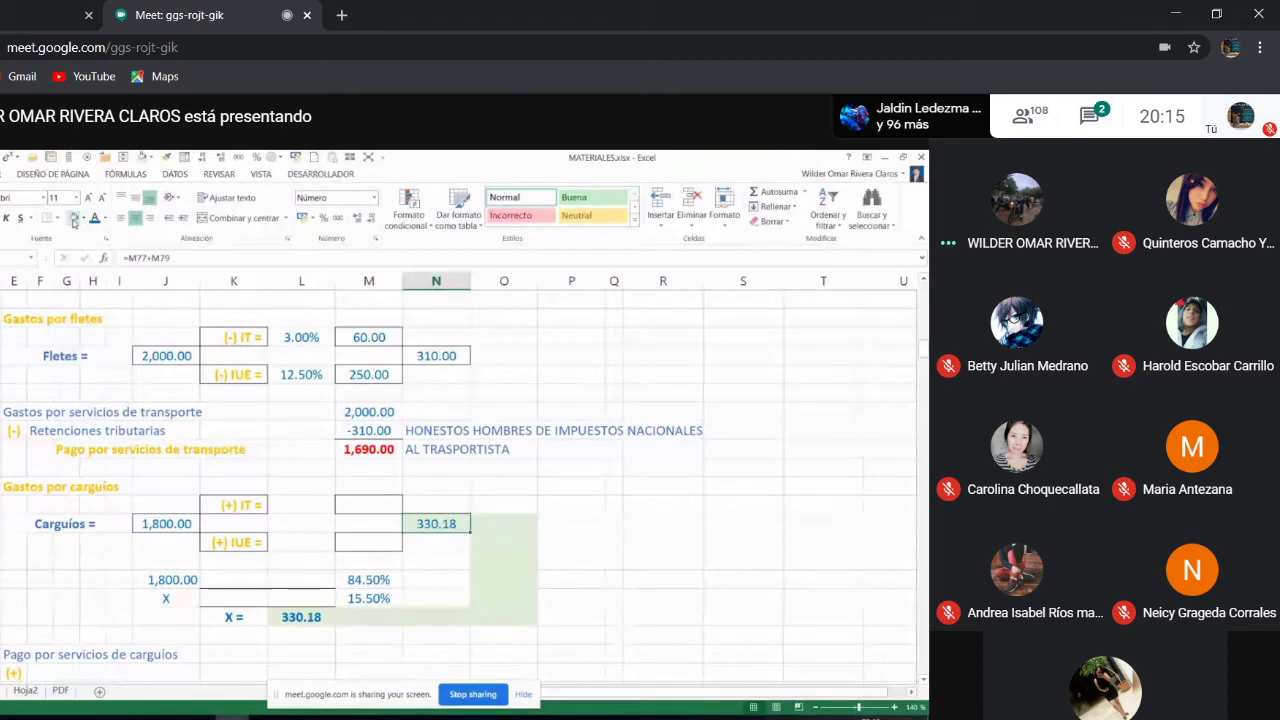
pyautogui.click(275, 562)
pyautogui.click(255, 619)
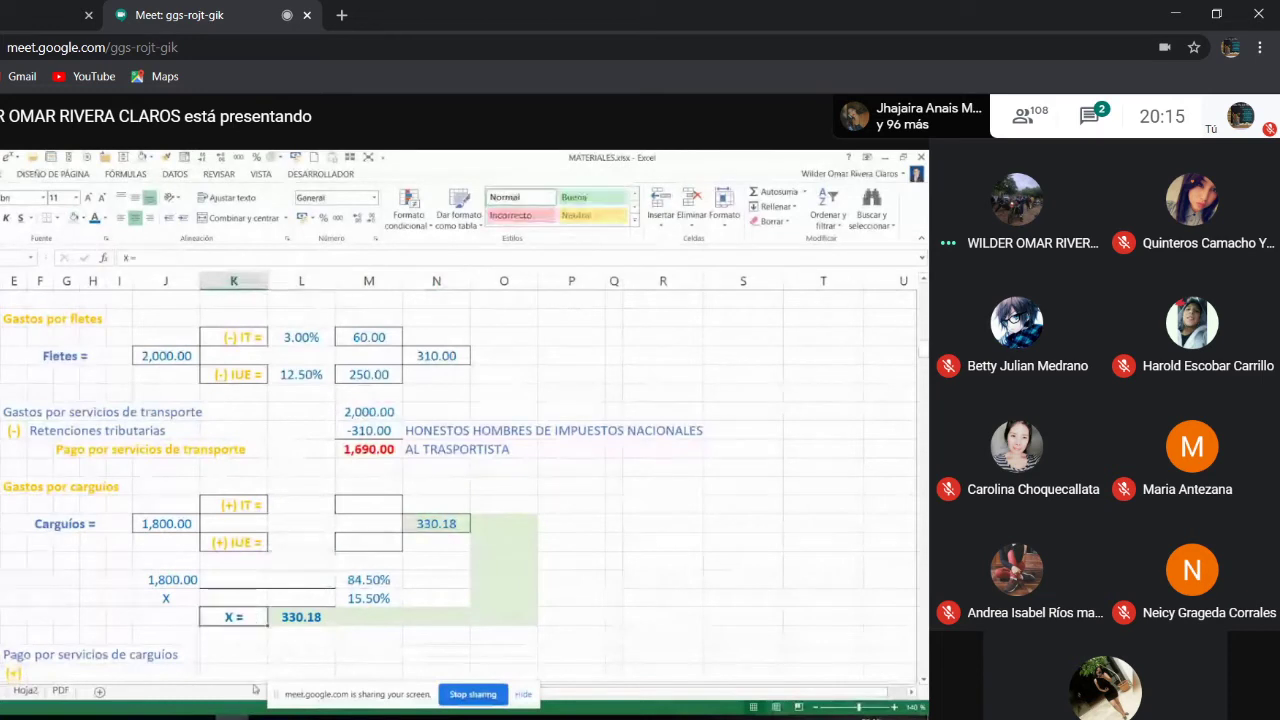